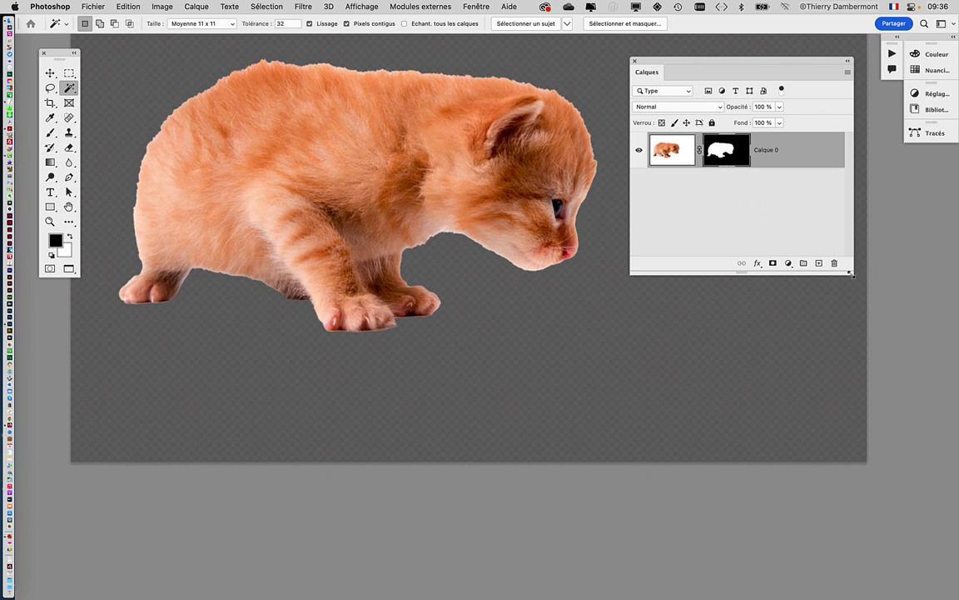
- Resize the Layers panel taller to show more room below Calque 0
{"action": "left_click_drag", "start_coordinate": [850, 273], "coordinate": [848, 321]}
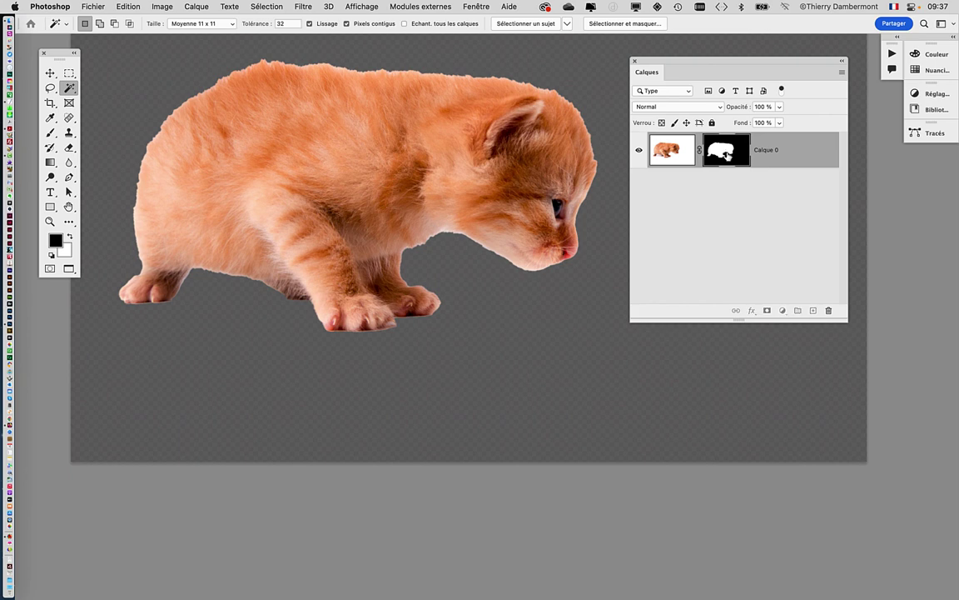
- Open Select and Mask from Calque 0's layer mask and zoom in on the kitten
{"action": "double_click", "coordinate": [726, 152]}
{"action": "scroll", "coordinate": [439, 225], "scroll_direction": "up", "scroll_amount": 3}
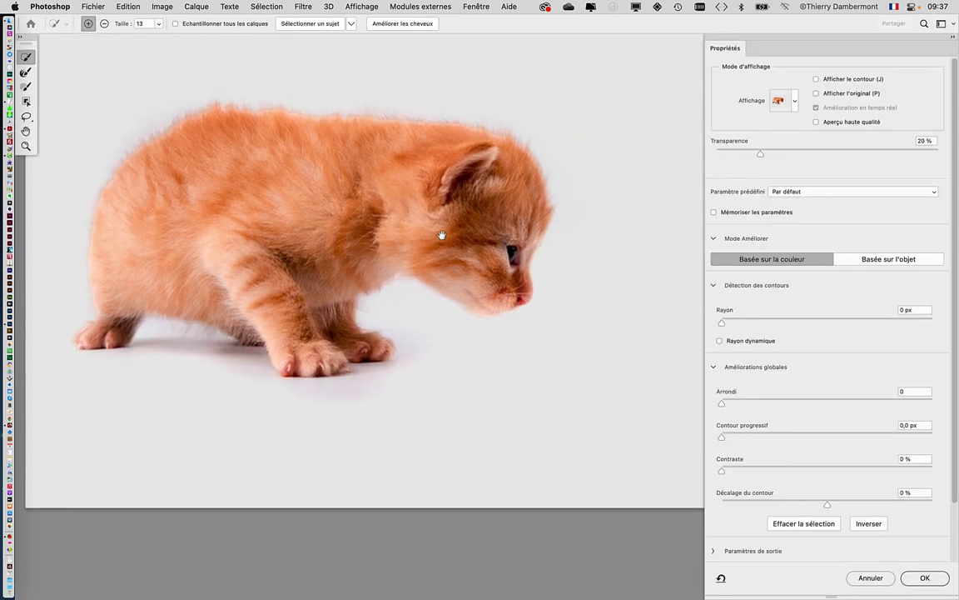
{"action": "scroll", "coordinate": [438, 225], "scroll_direction": "up", "scroll_amount": 2}
{"action": "left_click_drag", "start_coordinate": [458, 224], "coordinate": [470, 220]}
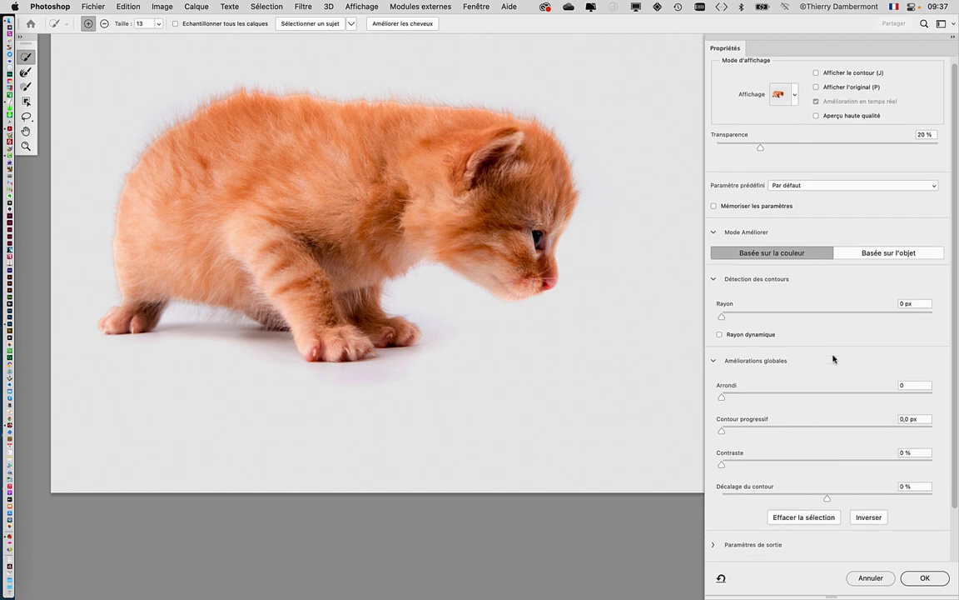
{"action": "scroll", "coordinate": [832, 358], "scroll_direction": "down", "scroll_amount": 3}
{"action": "scroll", "coordinate": [833, 360], "scroll_direction": "up", "scroll_amount": 3}
{"action": "scroll", "coordinate": [833, 360], "scroll_direction": "down", "scroll_amount": 3}
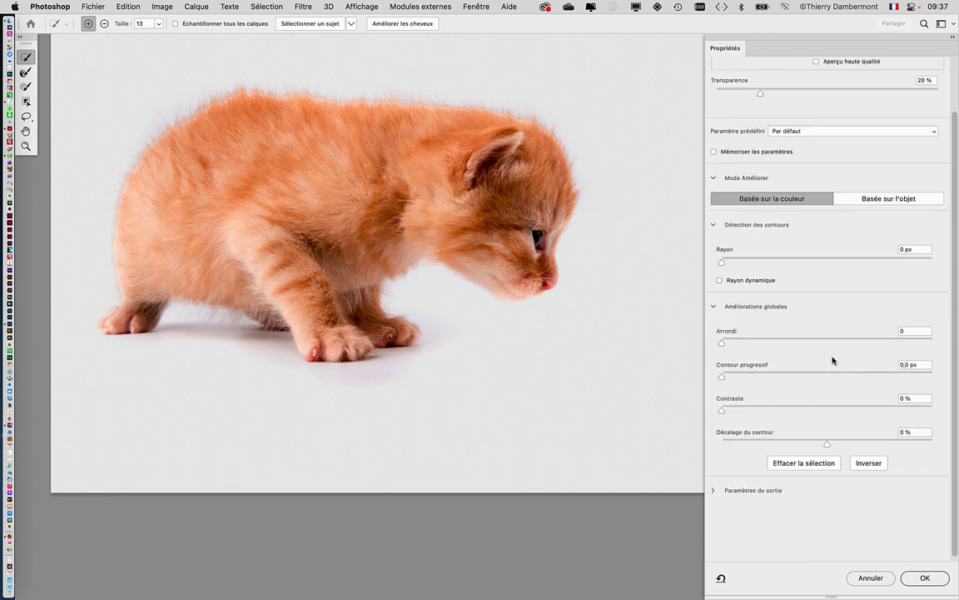
{"action": "scroll", "coordinate": [833, 360], "scroll_direction": "up", "scroll_amount": 3}
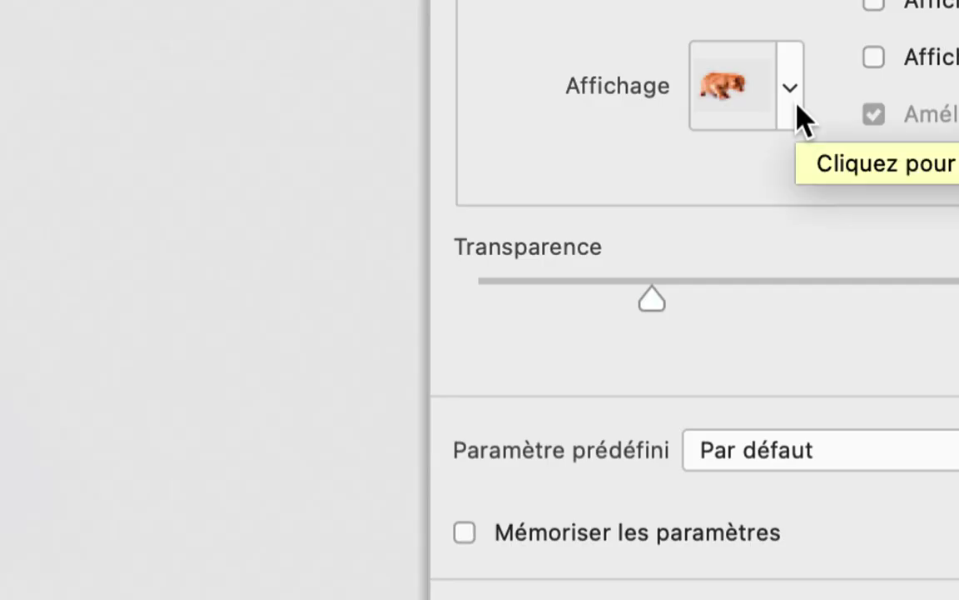
- Switch the Select and Mask preview mode to Sur noir (A)
{"action": "left_click", "coordinate": [797, 105]}
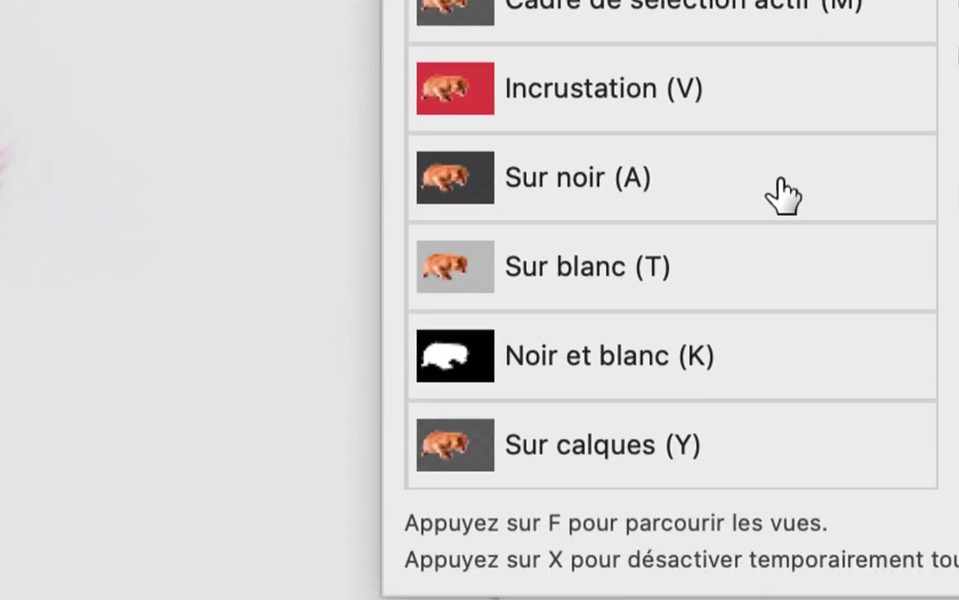
{"action": "left_click", "coordinate": [781, 184]}
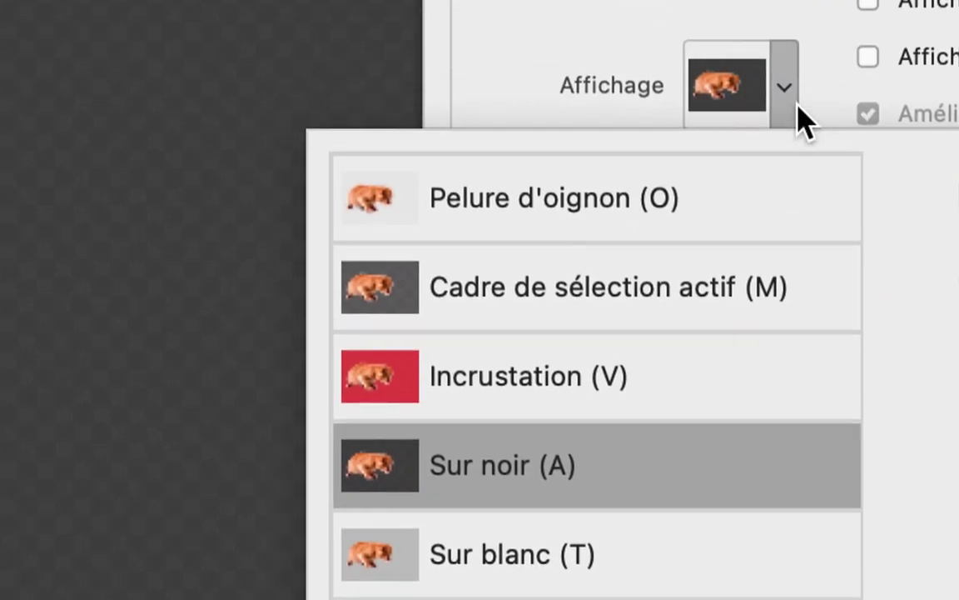
{"action": "left_click", "coordinate": [796, 105]}
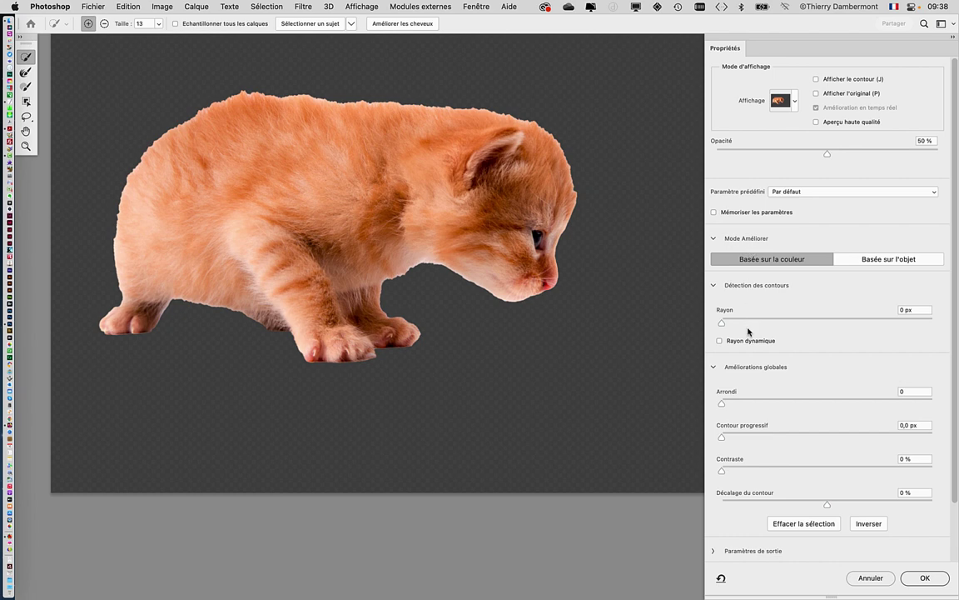
- Set edge-detection Rayon to 10 px and raise Arrondi smoothing on the kitten's outline
{"action": "scroll", "coordinate": [754, 350], "scroll_direction": "down", "scroll_amount": 4}
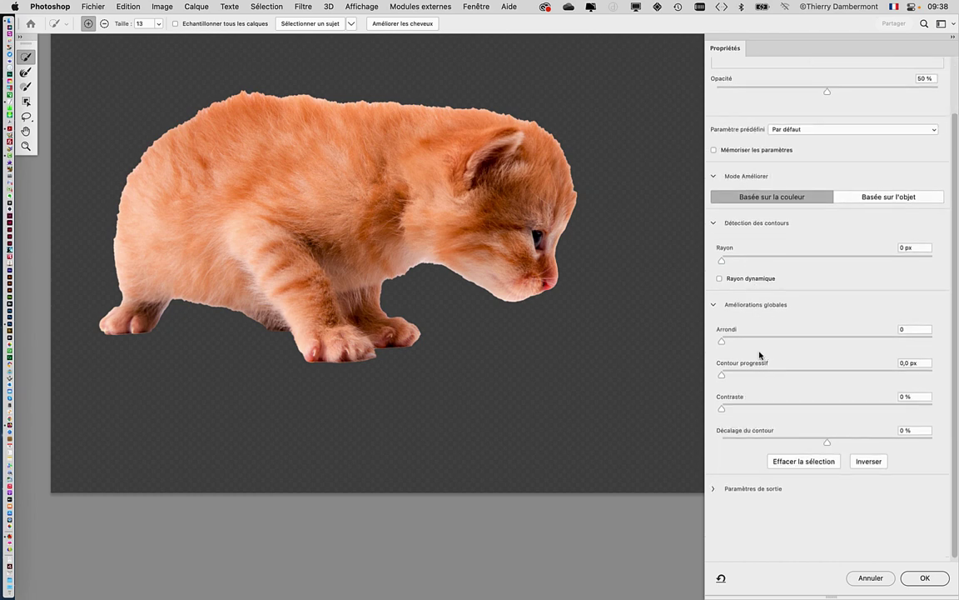
{"action": "scroll", "coordinate": [760, 354], "scroll_direction": "up", "scroll_amount": 4}
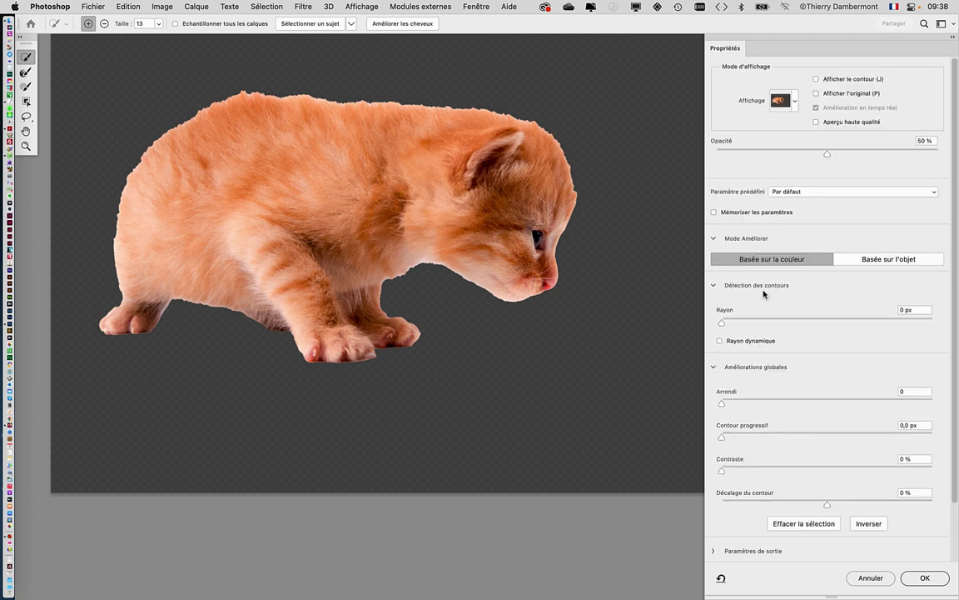
{"action": "scroll", "coordinate": [762, 297], "scroll_direction": "down", "scroll_amount": 1}
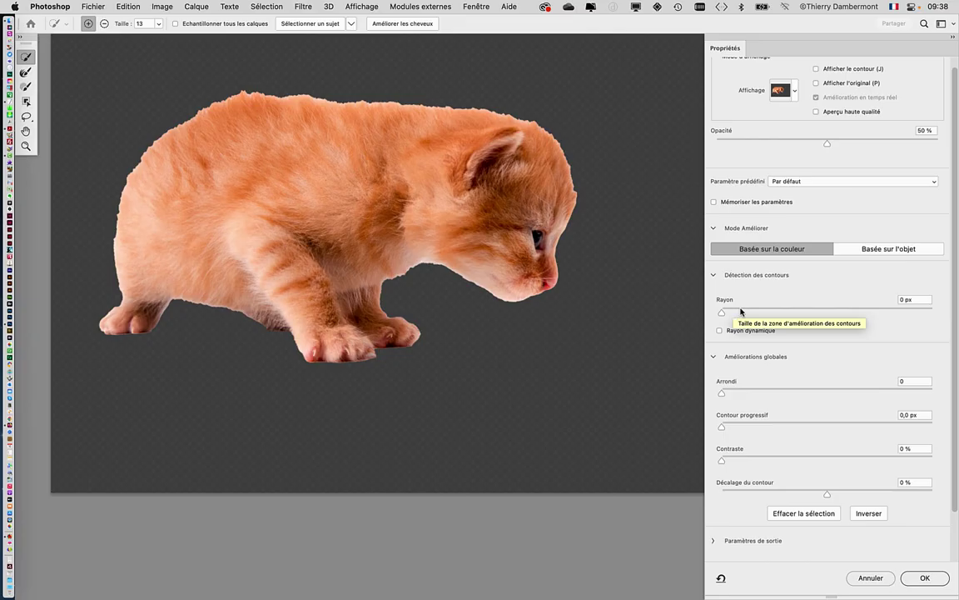
{"action": "left_click_drag", "start_coordinate": [738, 310], "coordinate": [814, 312]}
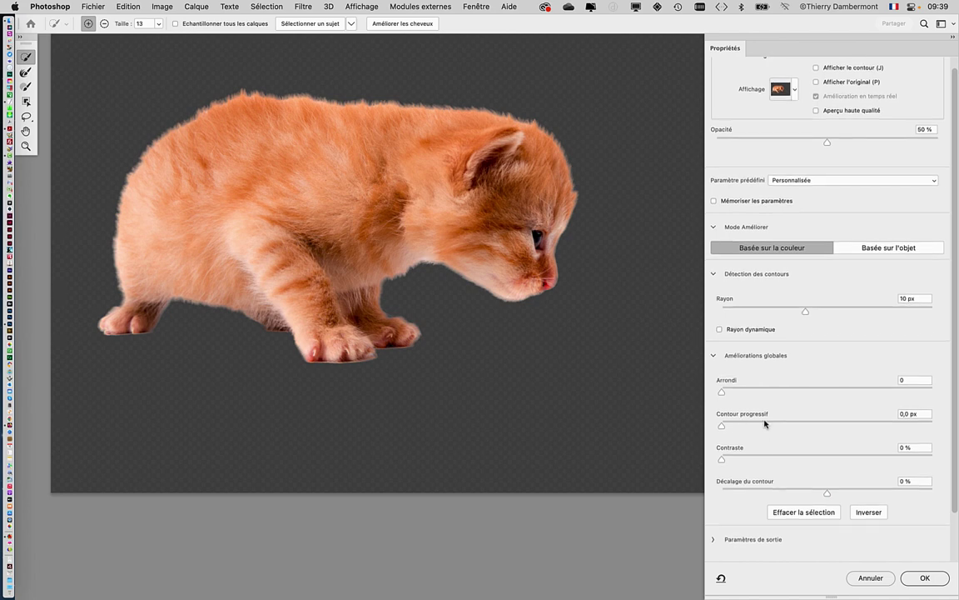
{"action": "left_click", "coordinate": [733, 391]}
{"action": "left_click_drag", "start_coordinate": [749, 393], "coordinate": [914, 394]}
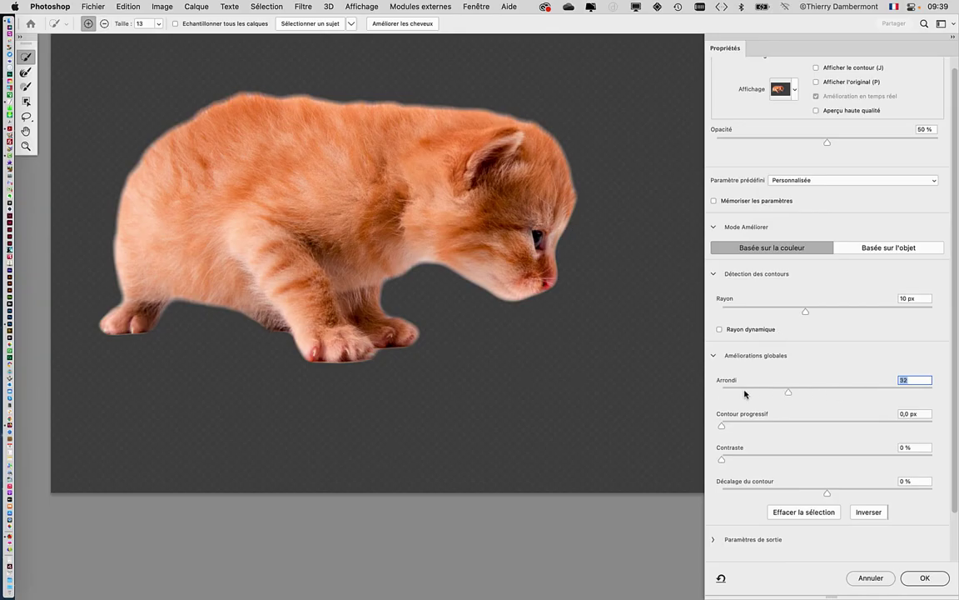
- Reset Arrondi to 0 and leave Contour progressif at 0,0 px
{"action": "mouse_move", "coordinate": [746, 394]}
{"action": "left_mouse_down"}
{"action": "mouse_move", "coordinate": [720, 394]}
{"action": "mouse_move", "coordinate": [770, 425]}
{"action": "mouse_move", "coordinate": [807, 425]}
{"action": "left_mouse_up"}
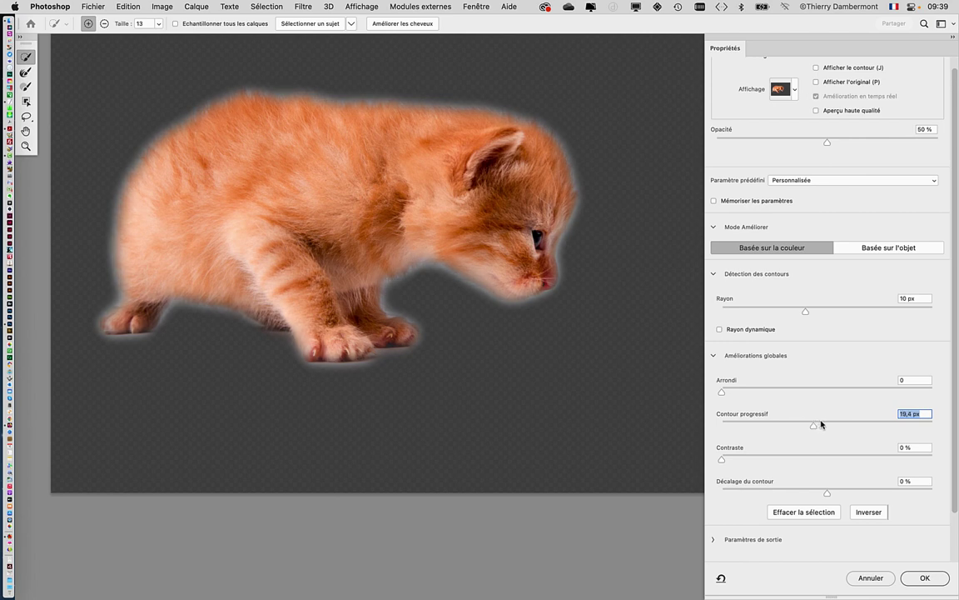
{"action": "mouse_move", "coordinate": [807, 425]}
{"action": "left_mouse_down"}
{"action": "mouse_move", "coordinate": [839, 426]}
{"action": "mouse_move", "coordinate": [722, 426]}
{"action": "left_mouse_up"}
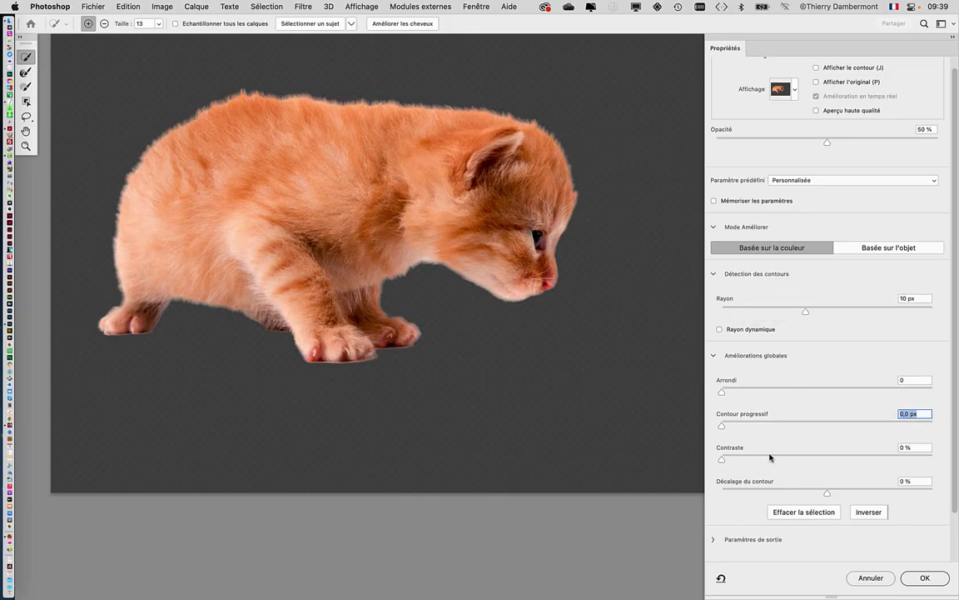
{"action": "left_click", "coordinate": [838, 494]}
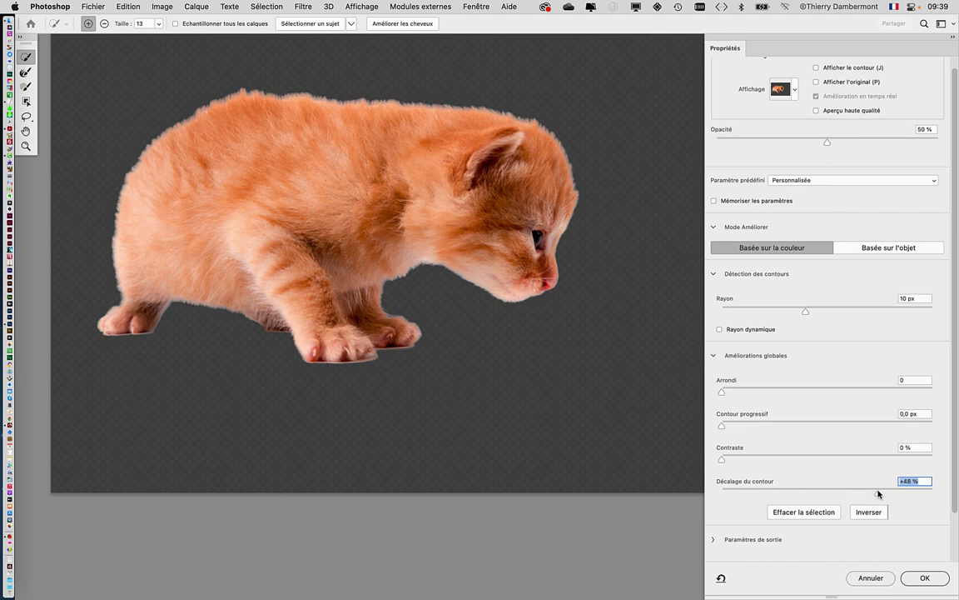
{"action": "mouse_move", "coordinate": [840, 494]}
{"action": "left_mouse_down"}
{"action": "mouse_move", "coordinate": [883, 493]}
{"action": "mouse_move", "coordinate": [730, 495]}
{"action": "left_mouse_up"}
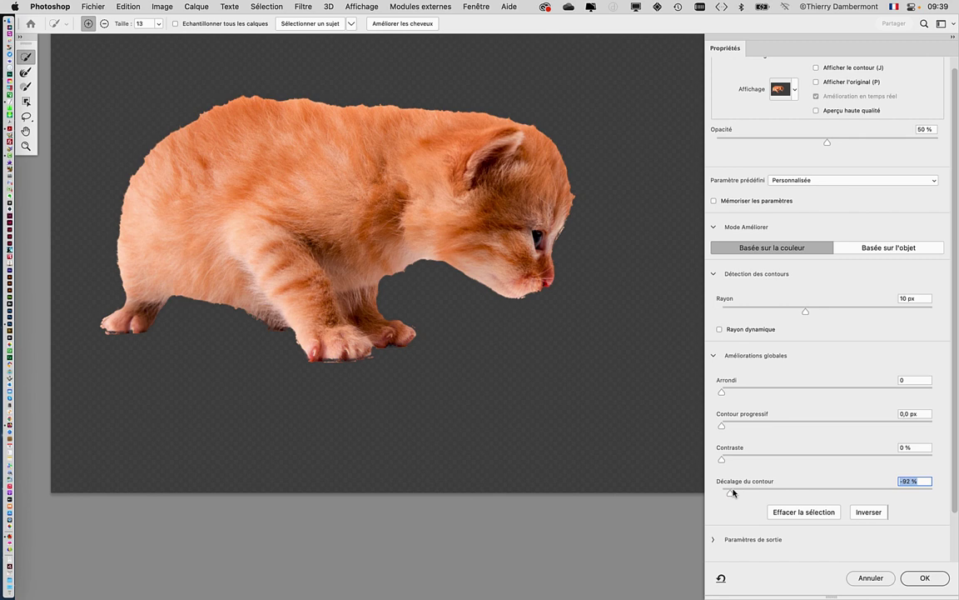
{"action": "left_click_drag", "start_coordinate": [733, 493], "coordinate": [813, 493]}
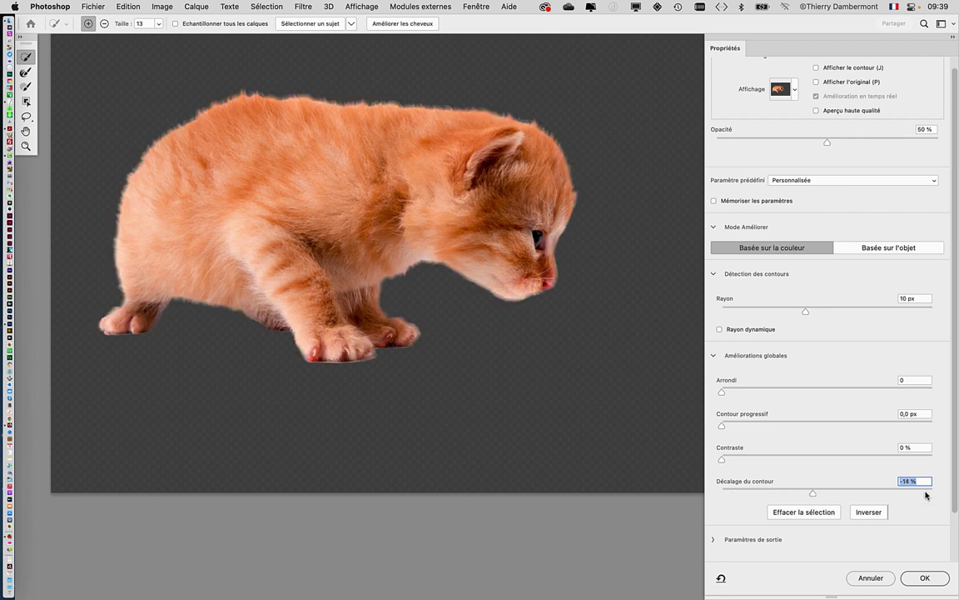
{"action": "type", "text": "0"}
{"action": "key", "text": "Tab"}
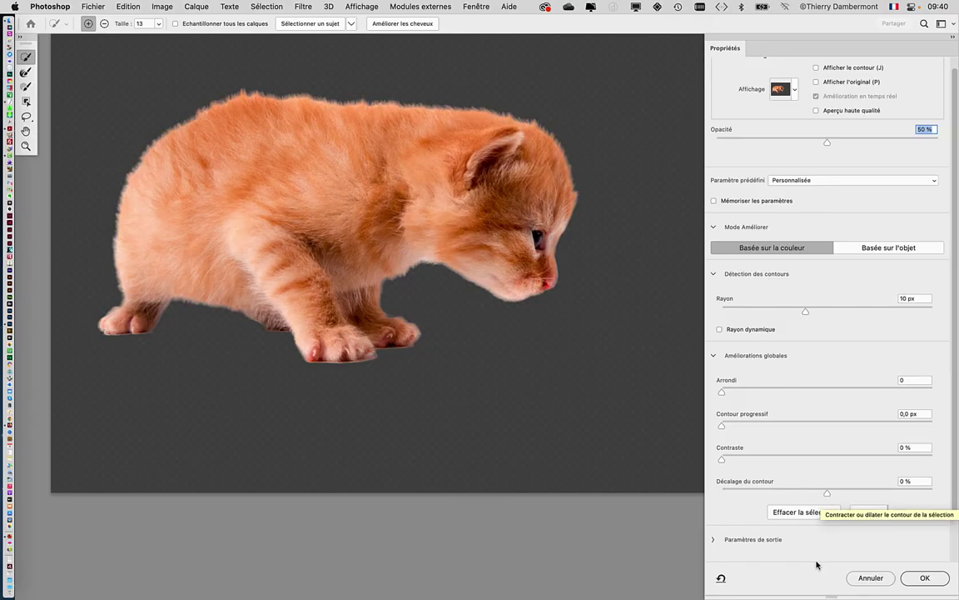
{"action": "scroll", "coordinate": [817, 559], "scroll_direction": "down", "scroll_amount": 1}
{"action": "scroll", "coordinate": [817, 559], "scroll_direction": "down", "scroll_amount": 3}
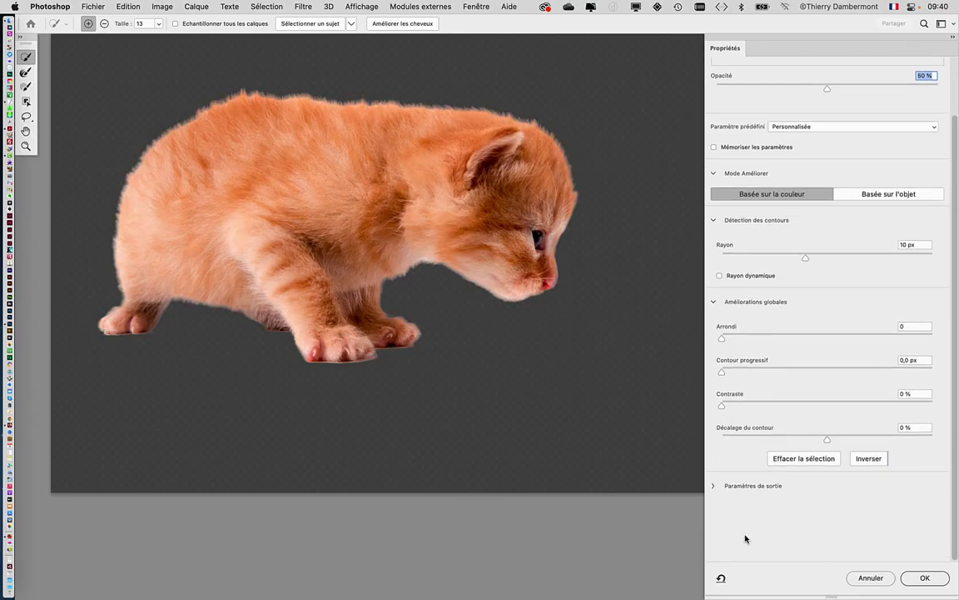
- Output the refined edges to Masque de fusion and confirm with OK
{"action": "left_click", "coordinate": [714, 487]}
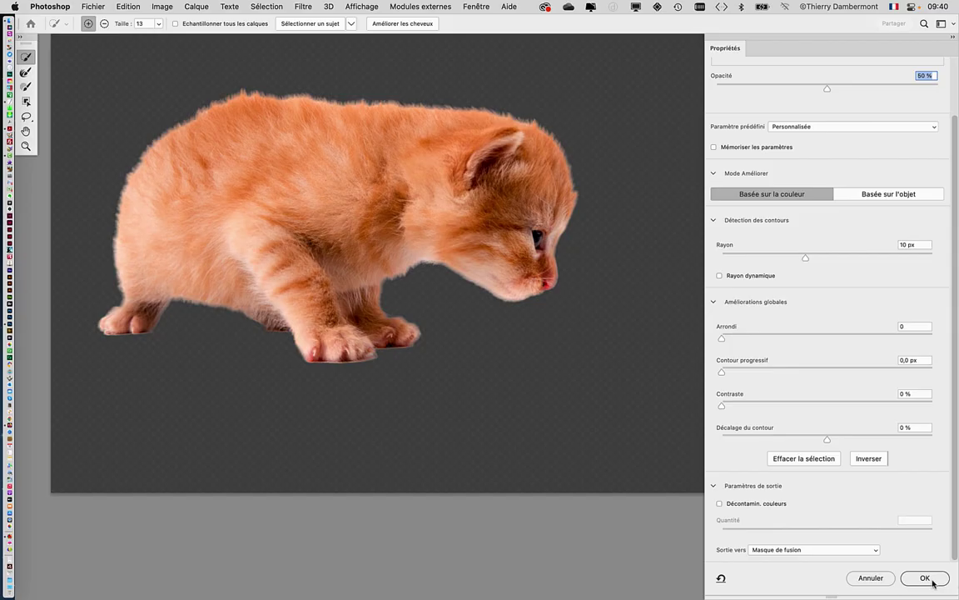
{"action": "left_click", "coordinate": [924, 578]}
- Reopen edge refinement on the kitten's mask and exit without changes
{"action": "scroll", "coordinate": [433, 129], "scroll_direction": "up", "scroll_amount": 3}
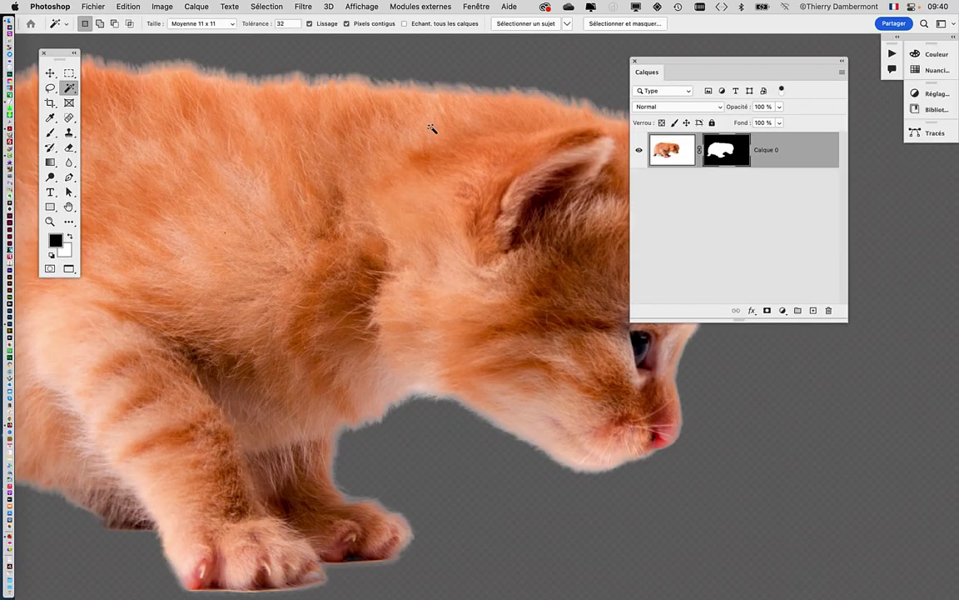
{"action": "scroll", "coordinate": [470, 183], "scroll_direction": "down", "scroll_amount": 2}
{"action": "scroll", "coordinate": [439, 158], "scroll_direction": "down", "scroll_amount": 3}
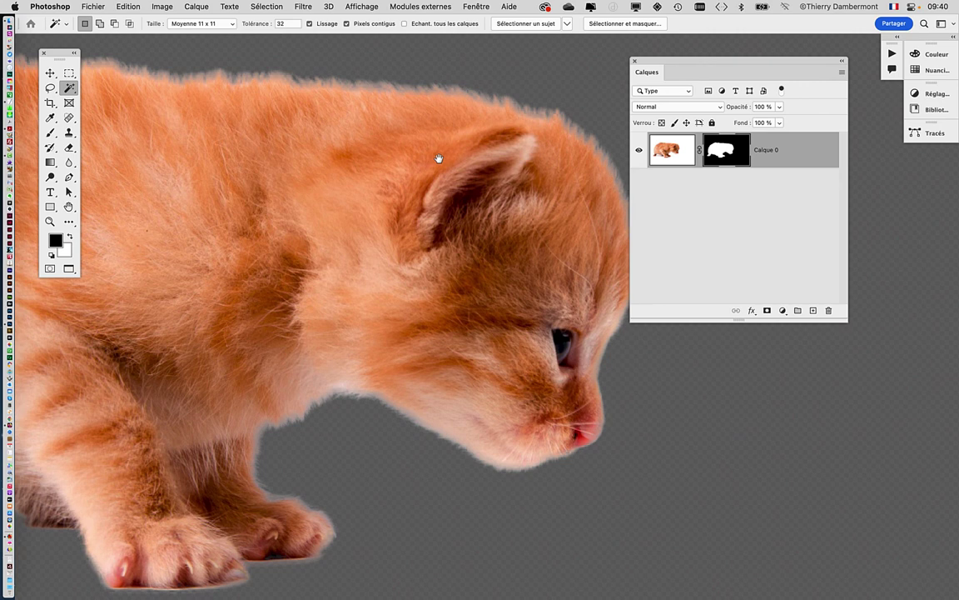
{"action": "double_click", "coordinate": [729, 156]}
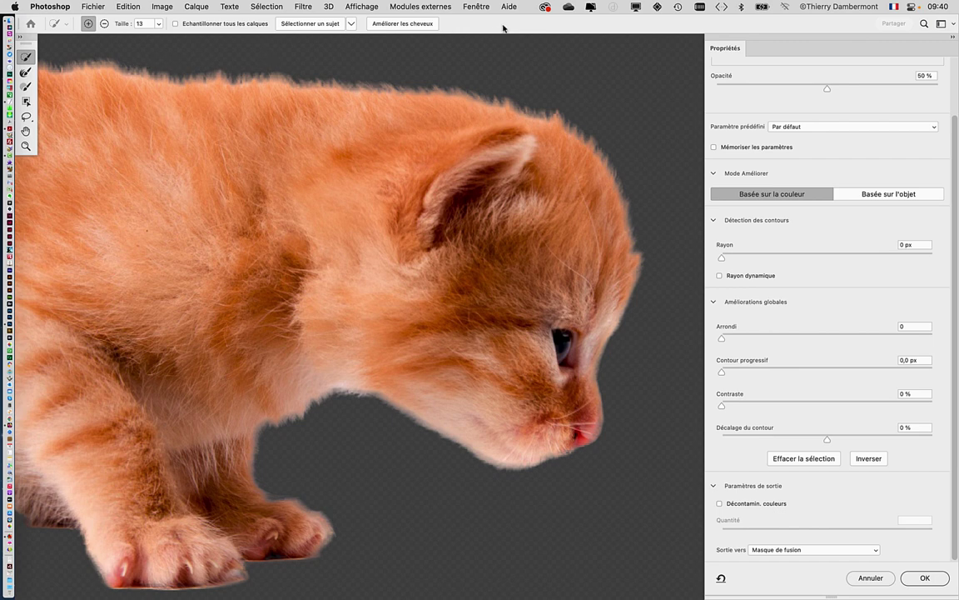
{"action": "key", "text": "Return"}
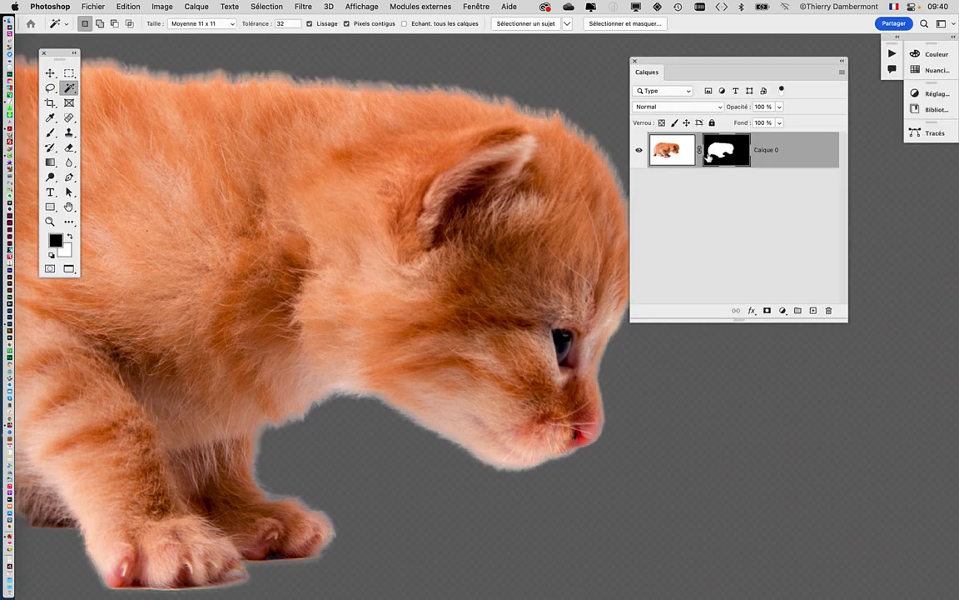
- Move the Calques panel right off the kitten, shorten it, and pan the canvas
{"action": "left_click_drag", "start_coordinate": [695, 66], "coordinate": [726, 146]}
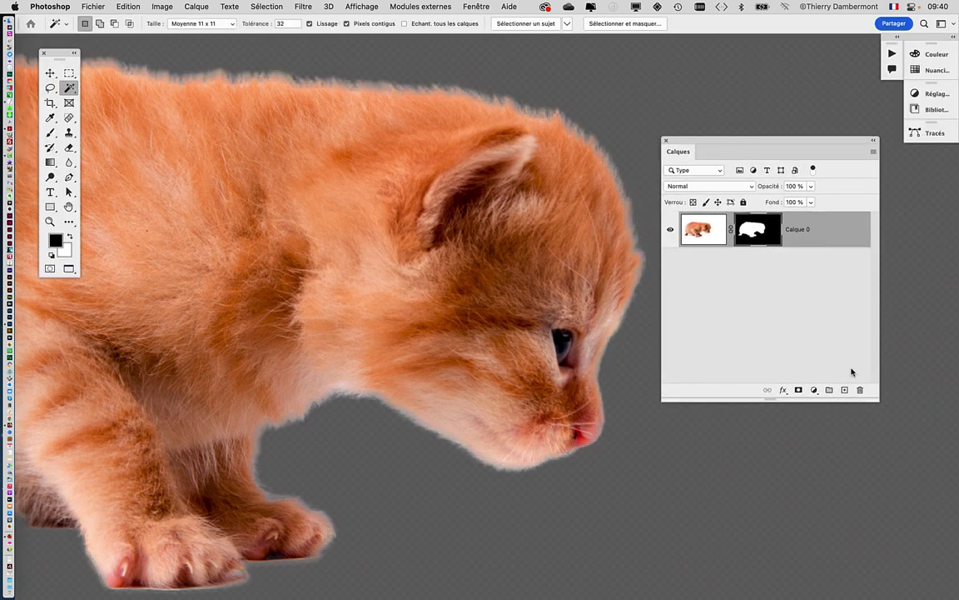
{"action": "left_click_drag", "start_coordinate": [876, 399], "coordinate": [871, 357]}
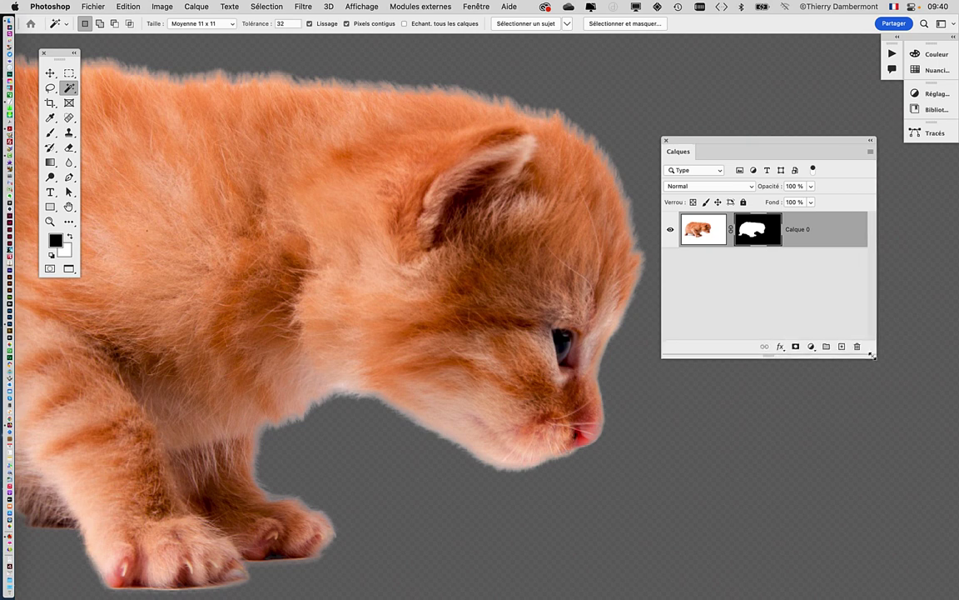
{"action": "scroll", "coordinate": [549, 276], "scroll_direction": "down", "scroll_amount": 2}
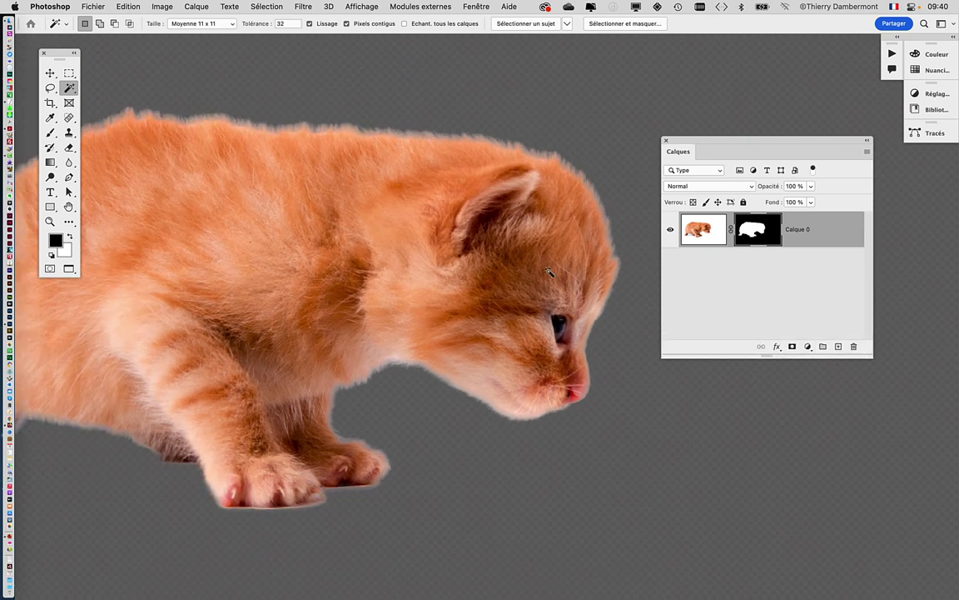
{"action": "left_click_drag", "start_coordinate": [464, 255], "coordinate": [503, 205]}
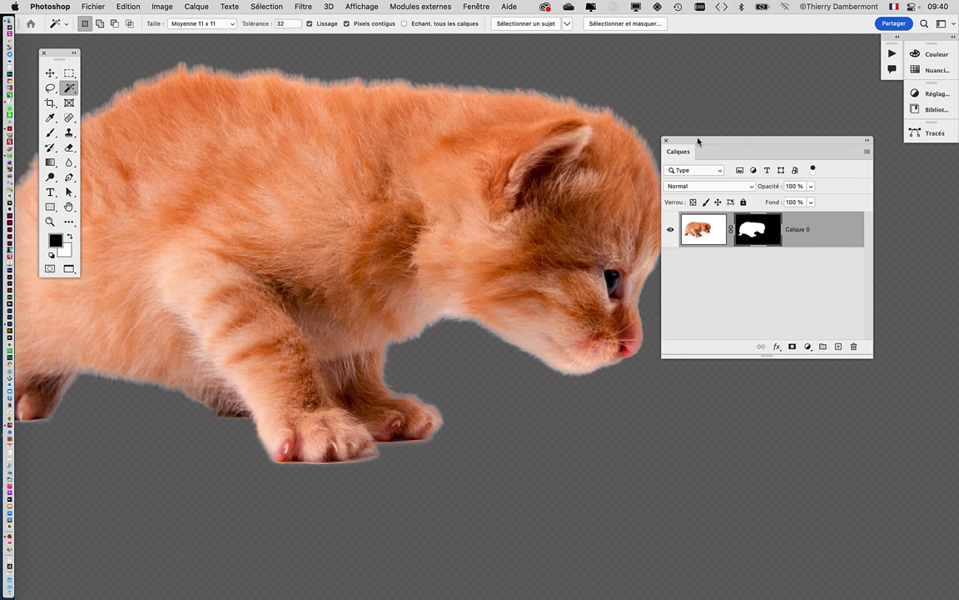
{"action": "left_click_drag", "start_coordinate": [698, 143], "coordinate": [759, 141]}
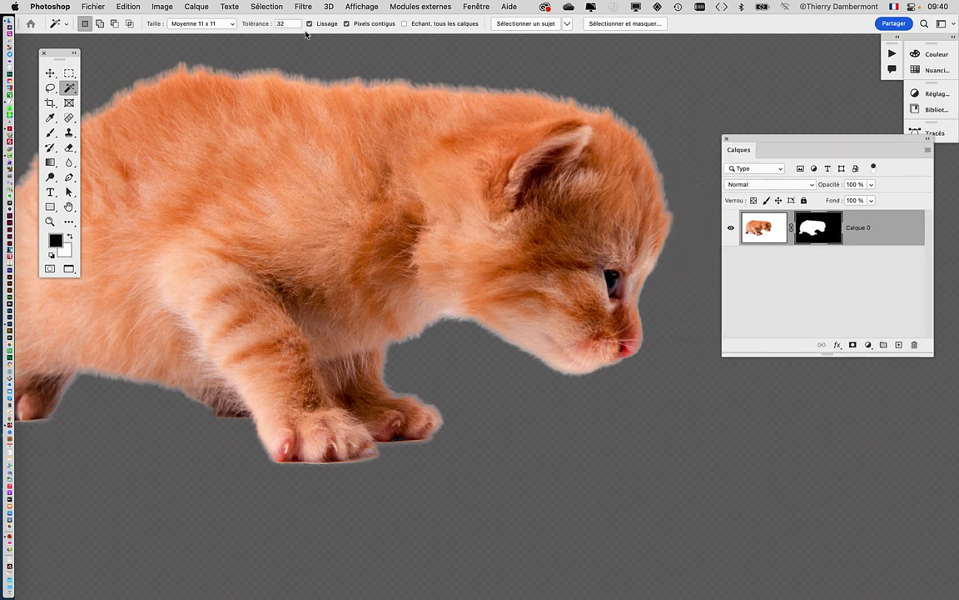
{"action": "left_click", "coordinate": [268, 6]}
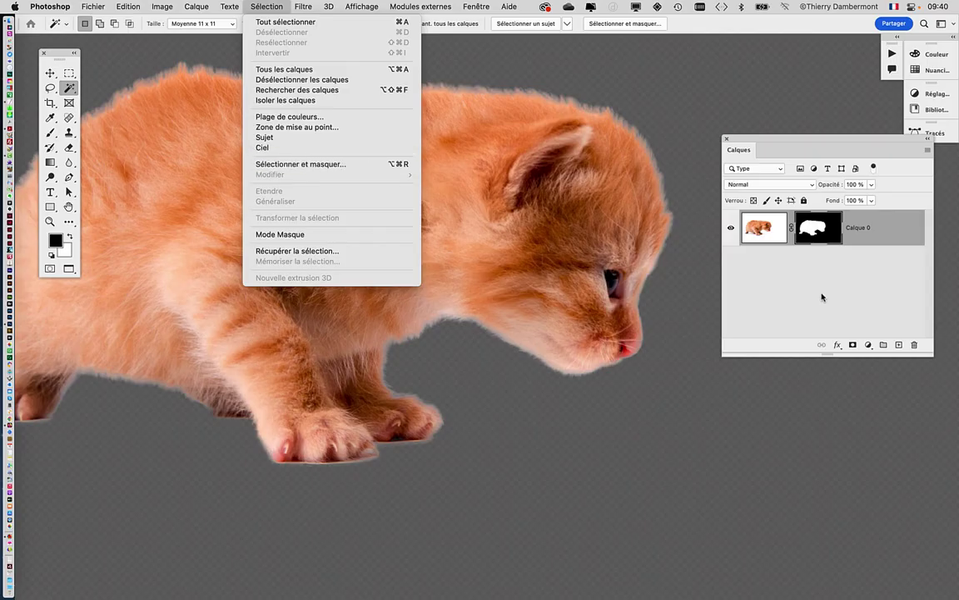
- Close the Sélection menu without choosing a command and zoom to view the whole kitten
{"action": "left_click", "coordinate": [824, 303]}
{"action": "scroll", "coordinate": [503, 266], "scroll_direction": "down", "scroll_amount": 2}
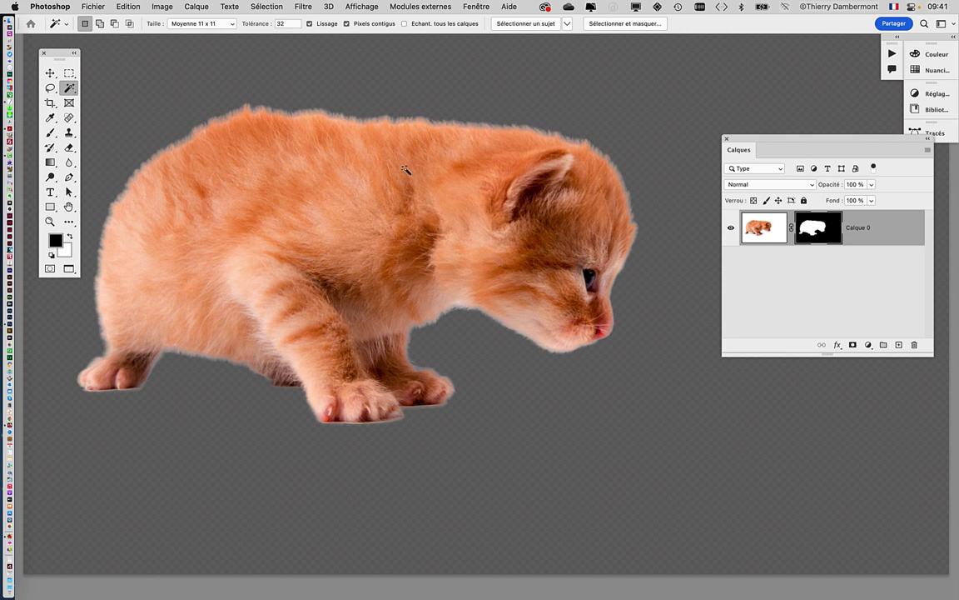
{"action": "scroll", "coordinate": [484, 168], "scroll_direction": "up", "scroll_amount": 1}
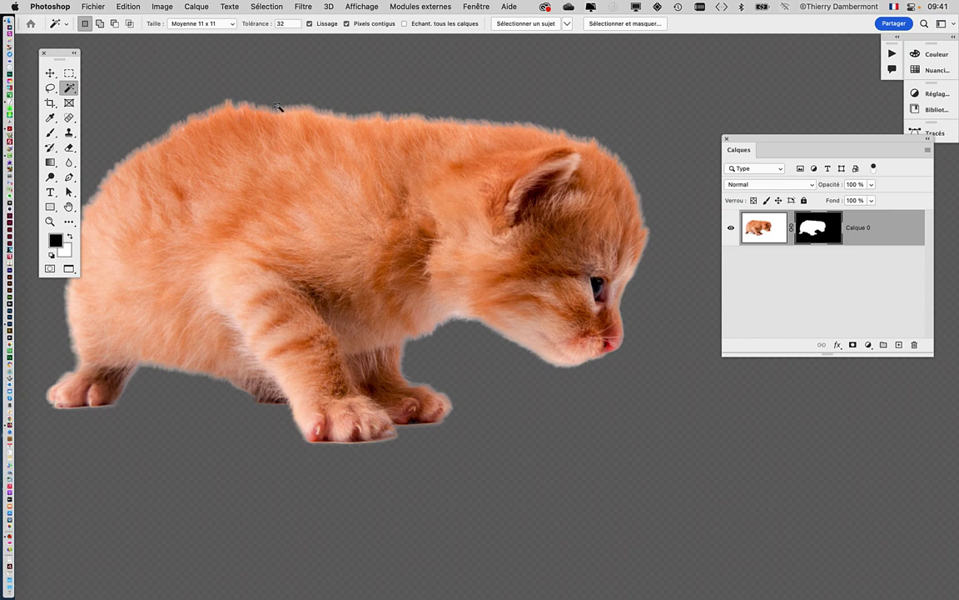
- Save a copy as cat-MASQUE AMÉLIORÉ.psd, replacing PAR-SELECTION-SUJET in the name
{"action": "left_click", "coordinate": [93, 7]}
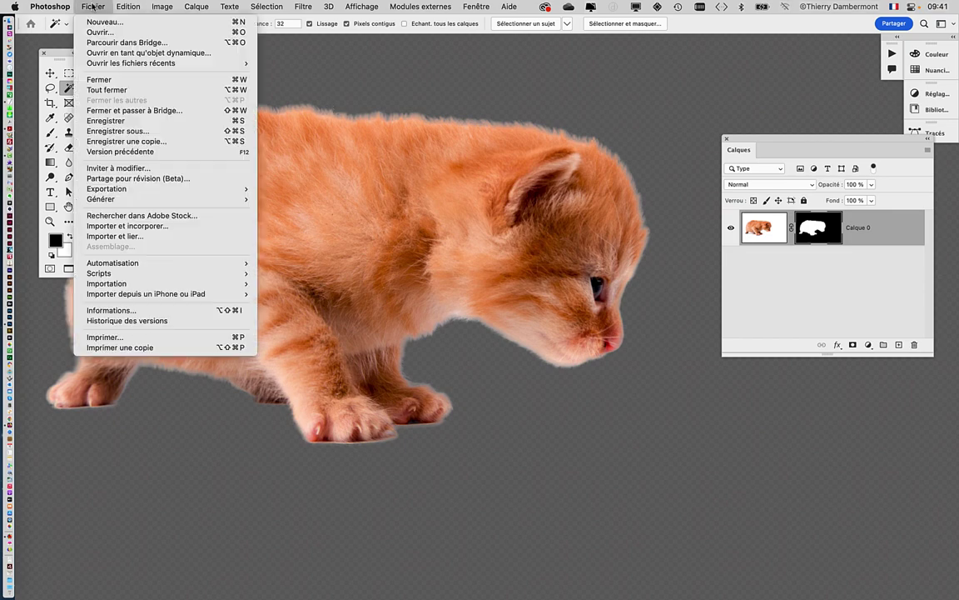
{"action": "left_click", "coordinate": [117, 131]}
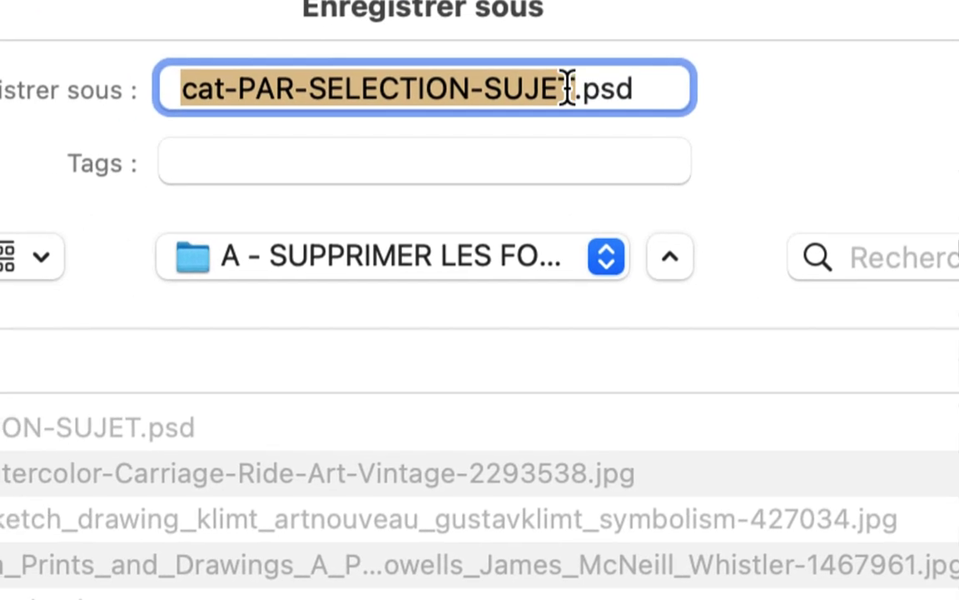
{"action": "left_click", "coordinate": [569, 87]}
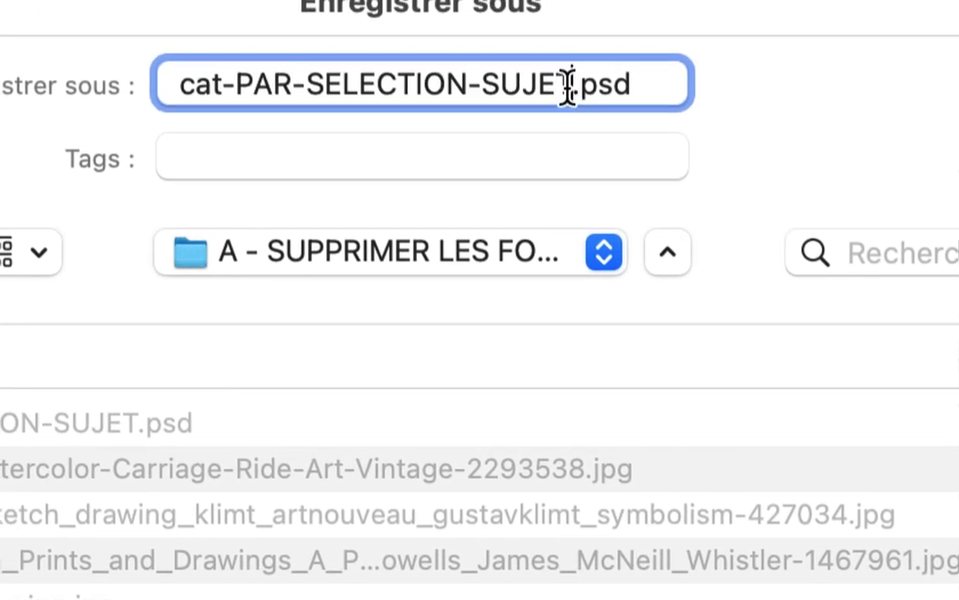
{"action": "left_click_drag", "start_coordinate": [569, 88], "coordinate": [499, 77]}
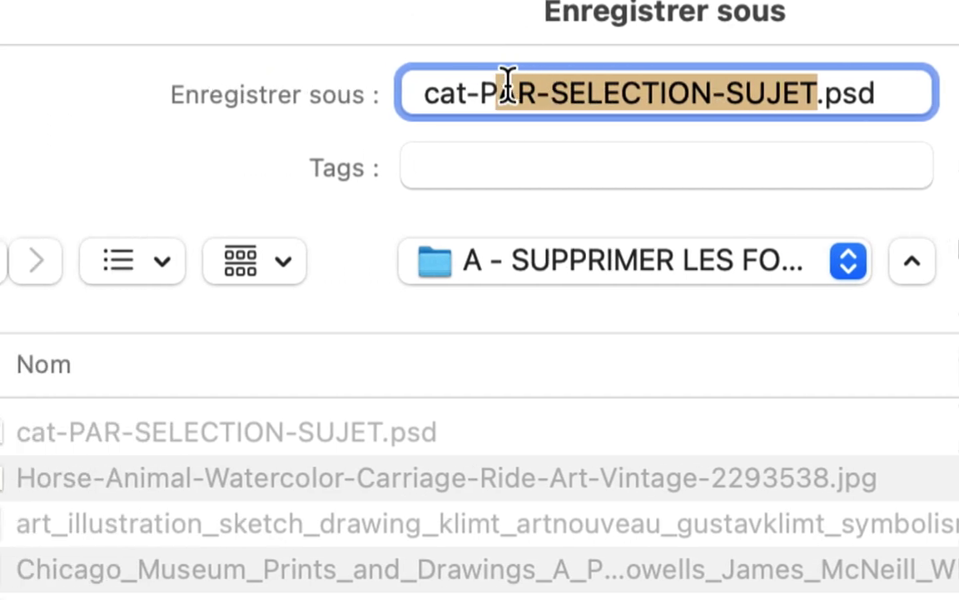
{"action": "left_click_drag", "start_coordinate": [553, 88], "coordinate": [504, 87]}
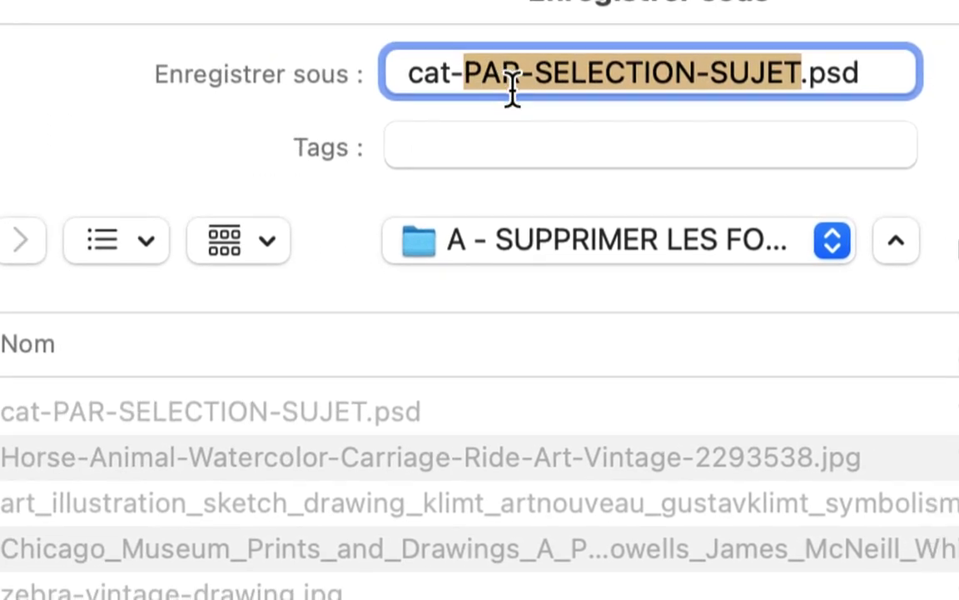
{"action": "type", "text": "MASQUE AMÉ"}
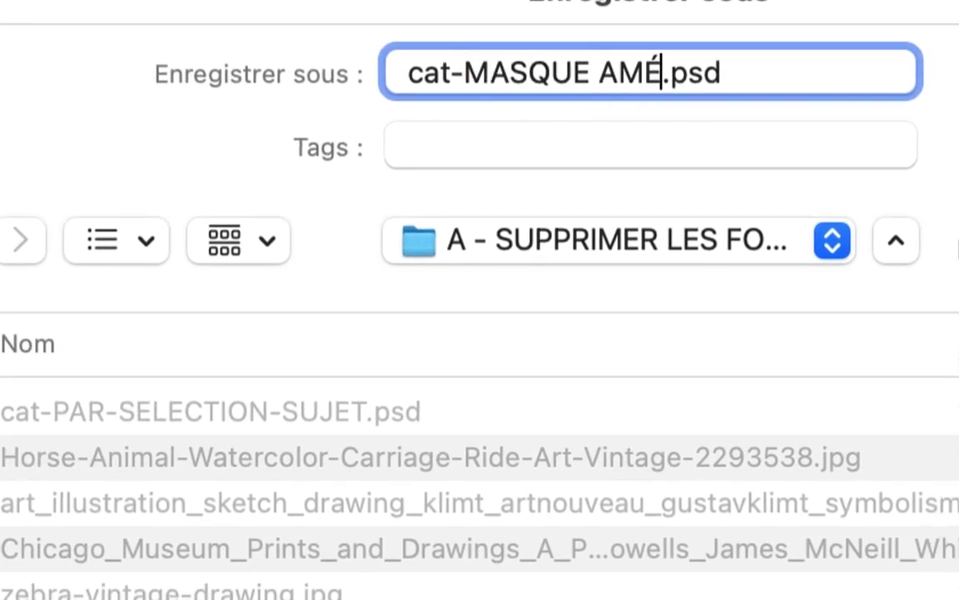
{"action": "type", "text": "LIORÉ"}
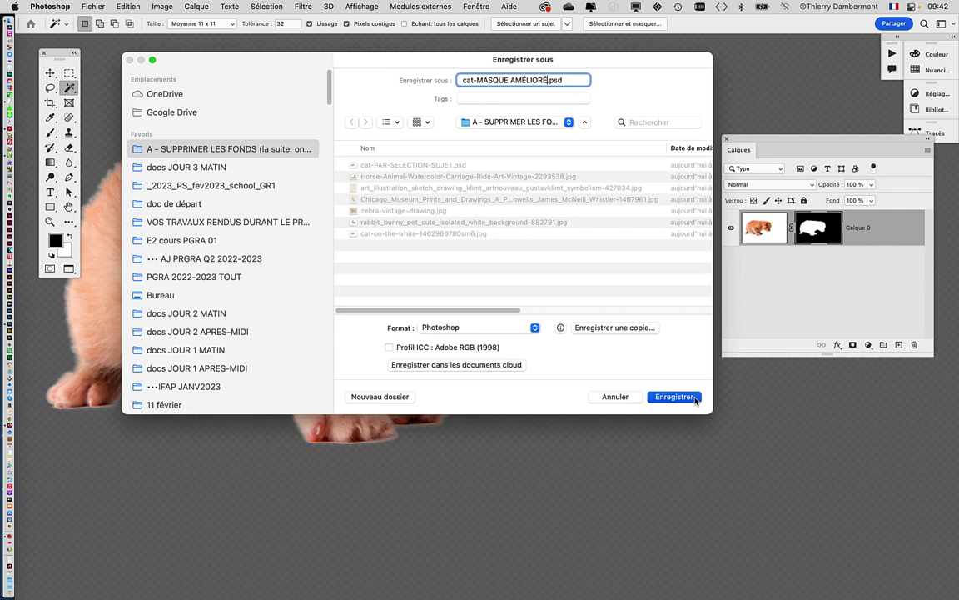
{"action": "left_click", "coordinate": [693, 400]}
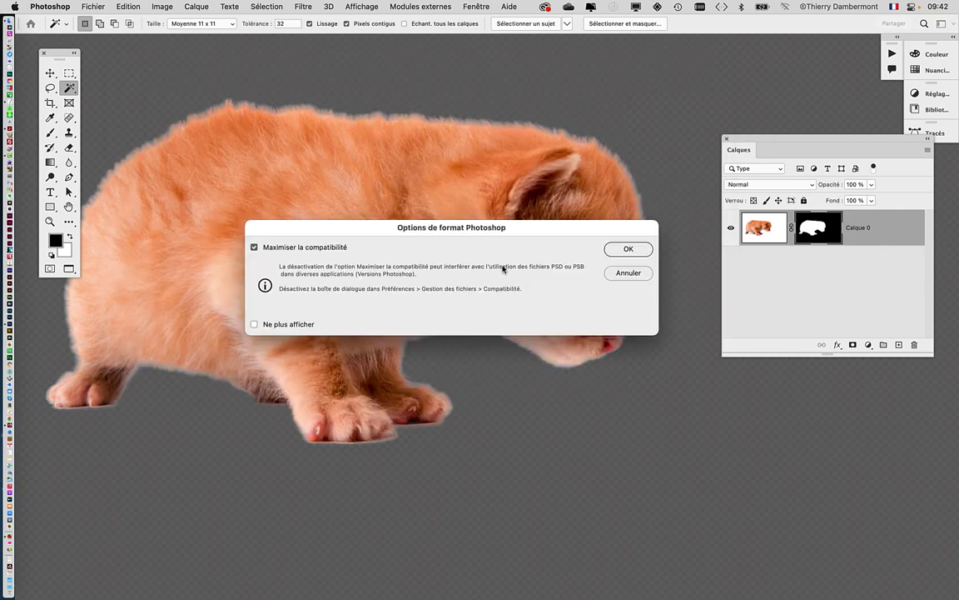